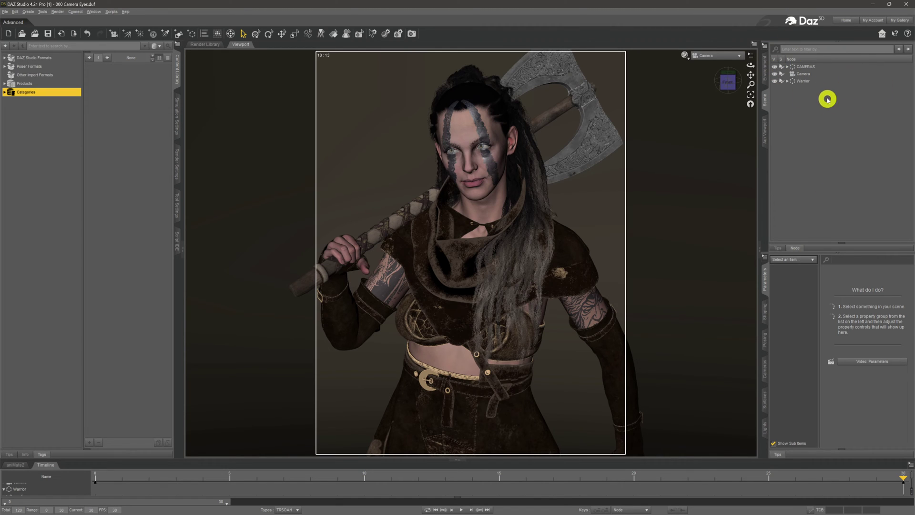
# Expand the Warrior group's Genesis 9 HD skeleton through Spine 1 to the head bones and select the Left Eye.
pyautogui.click(818, 82)
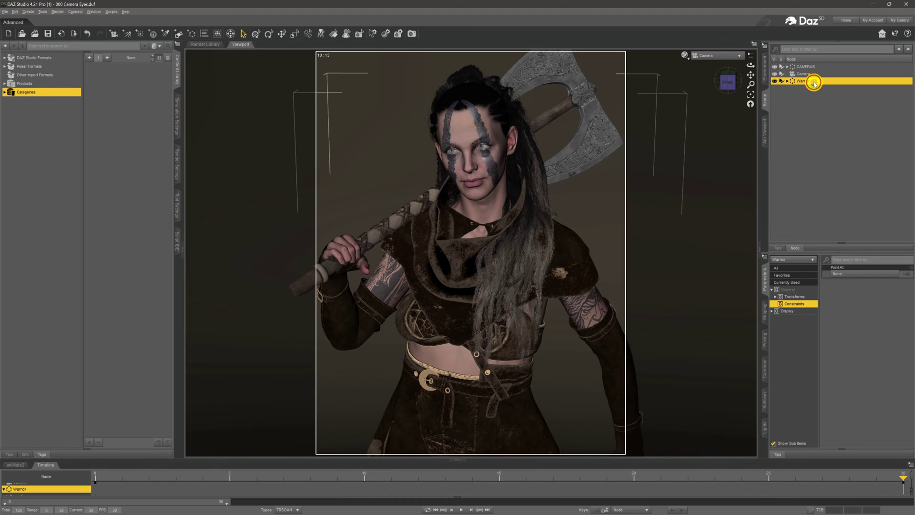
pyautogui.doubleClick(844, 90)
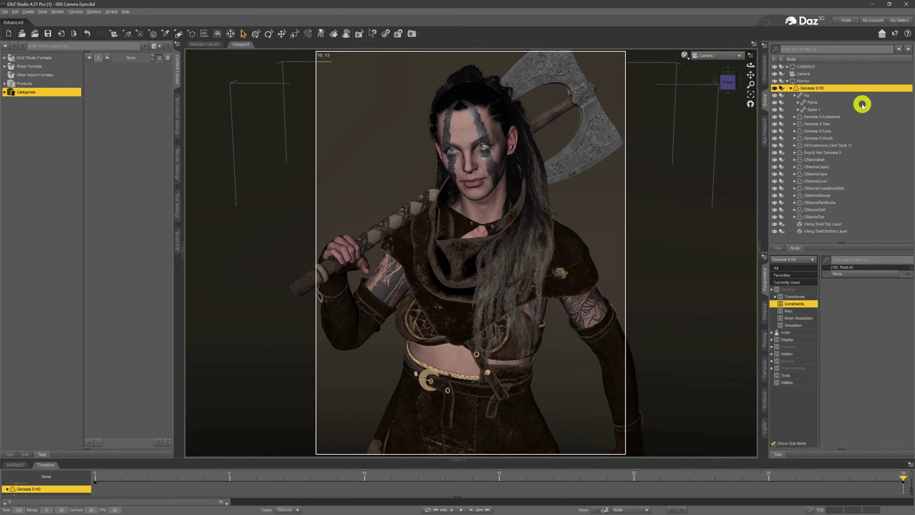
pyautogui.doubleClick(841, 110)
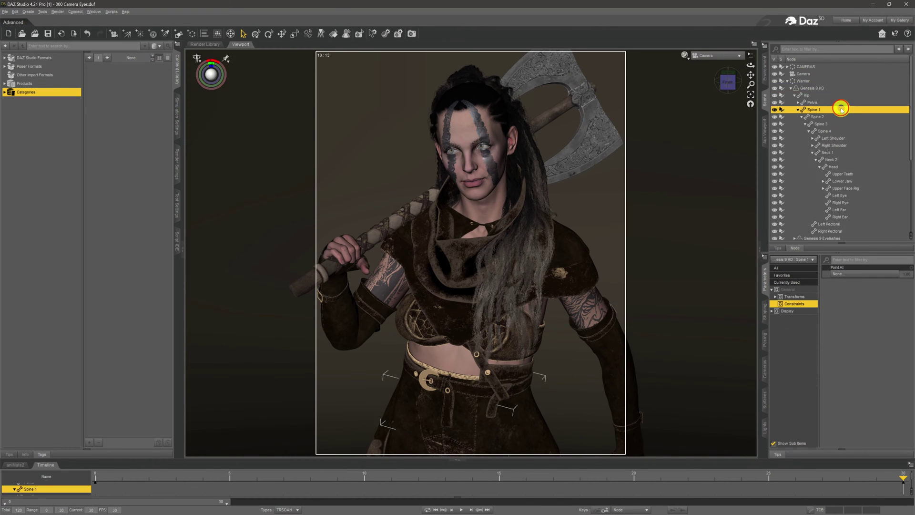
pyautogui.click(864, 196)
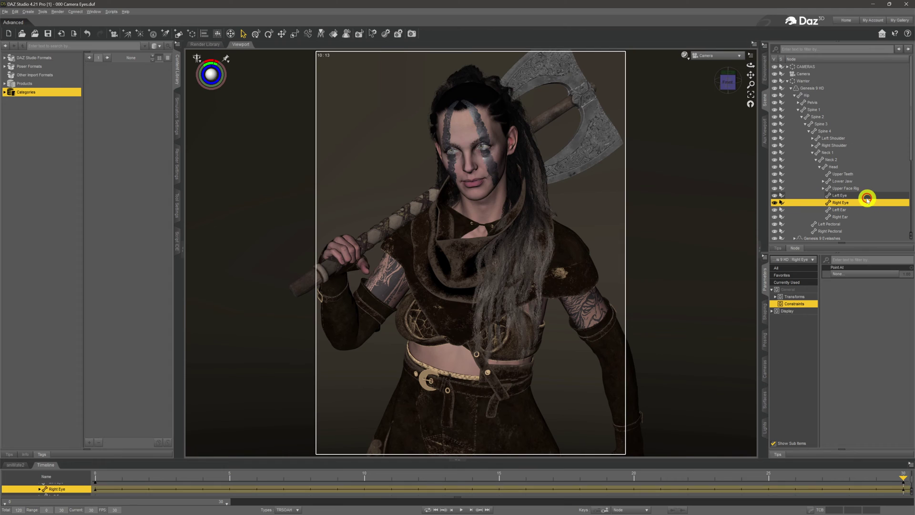
pyautogui.click(869, 203)
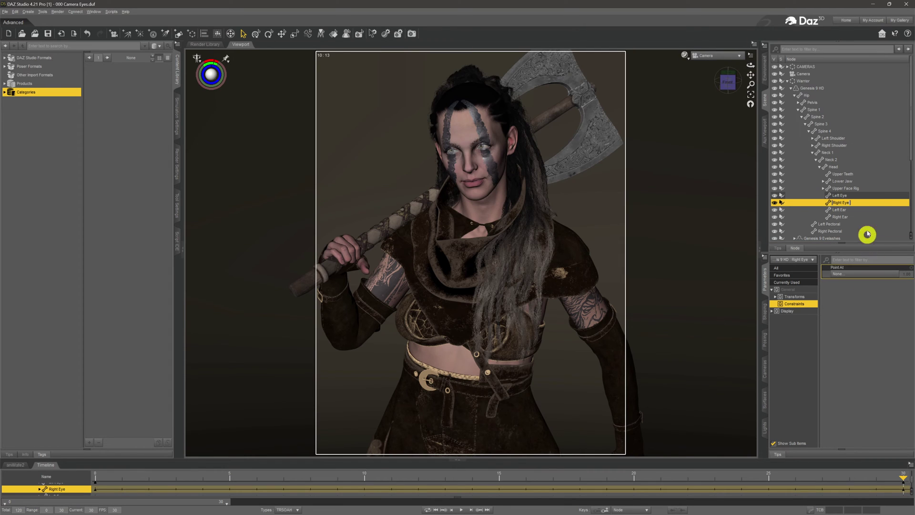
pyautogui.click(866, 196)
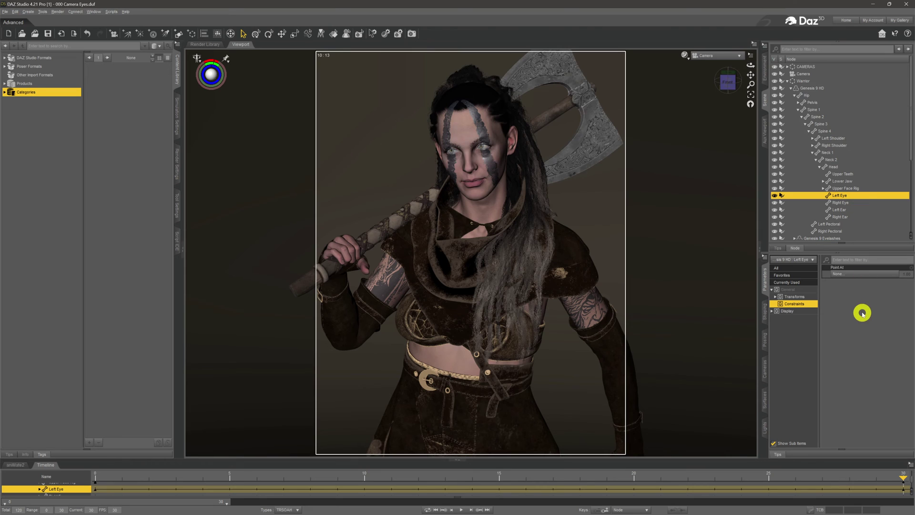
# Check the Left Eye's Point At constraint and the Show Hidden Properties preference for parameters.
pyautogui.click(863, 271)
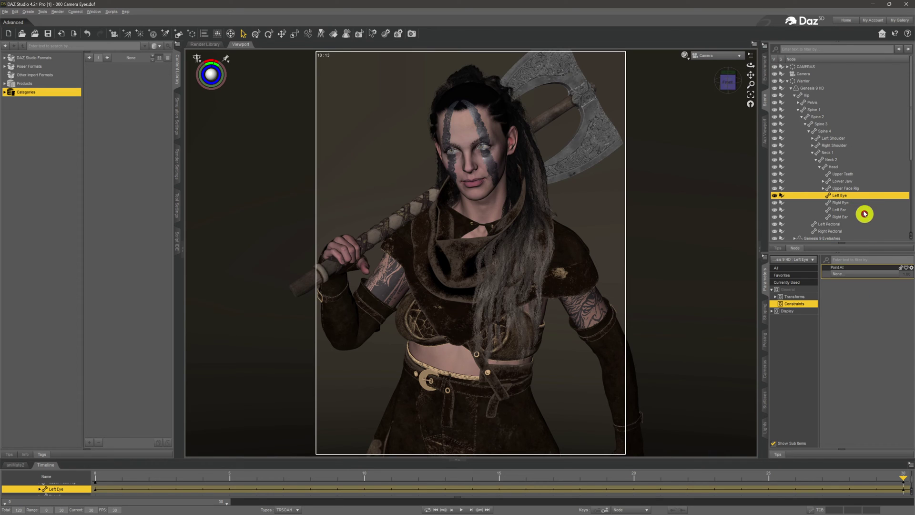
pyautogui.rightClick(767, 282)
pyautogui.moveTo(804, 286)
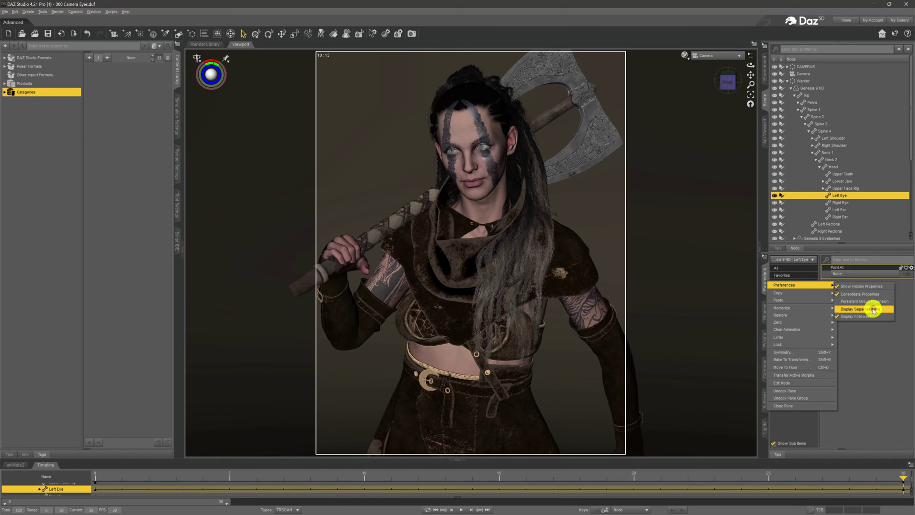
pyautogui.click(873, 364)
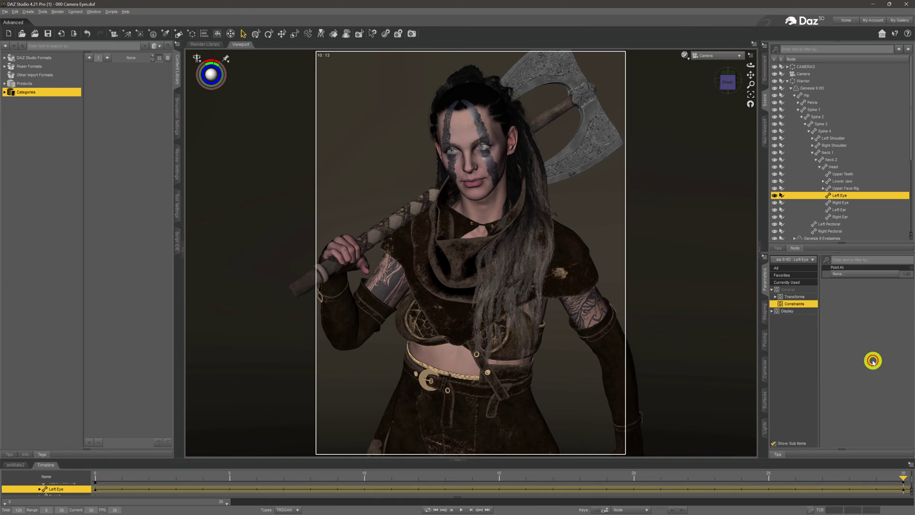
# Select both the Left Eye and Right Eye bones and set their Side-Side rotation to about 2.47.
pyautogui.keyDown('ctrl'); pyautogui.click(858, 203); pyautogui.keyUp('ctrl')
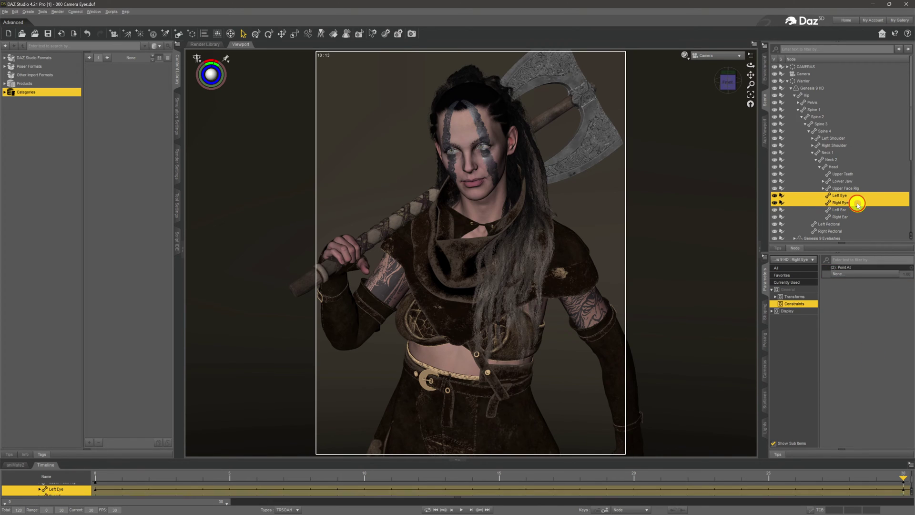
pyautogui.click(797, 297)
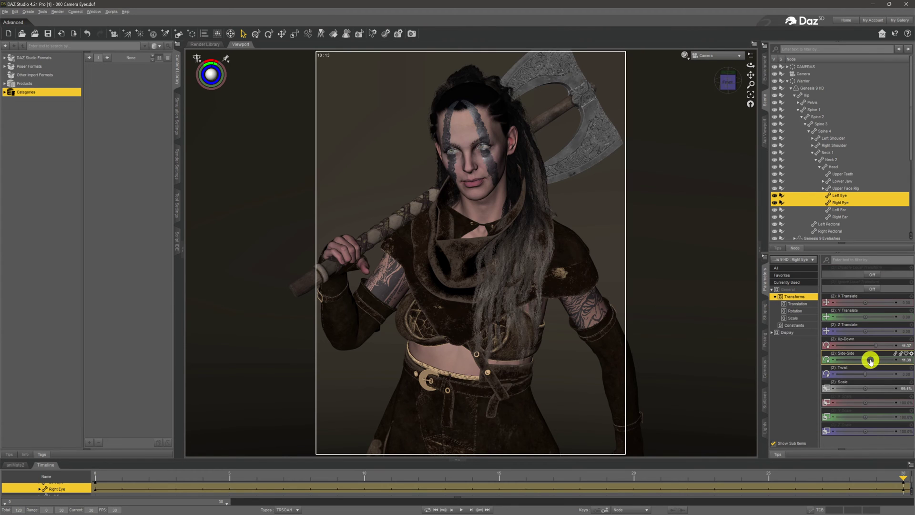
pyautogui.moveTo(875, 360)
pyautogui.mouseDown()
pyautogui.moveTo(854, 360)
pyautogui.moveTo(870, 361)
pyautogui.mouseUp()
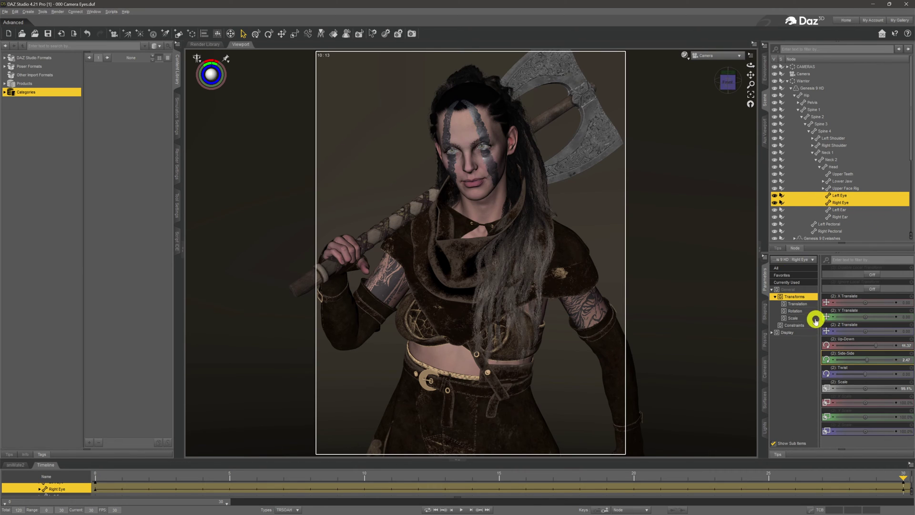
# Set the Point At constraint of both selected eye bones to Camera.
pyautogui.click(810, 299)
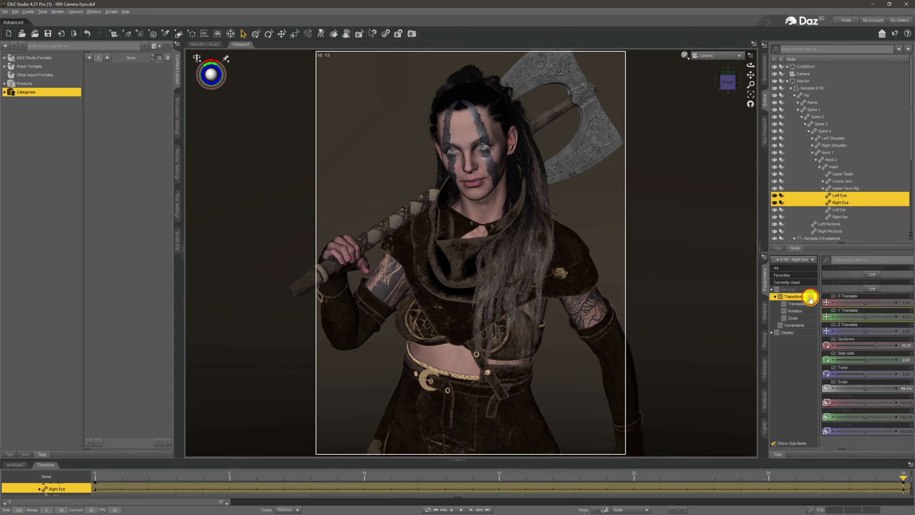
pyautogui.click(811, 298)
pyautogui.click(805, 304)
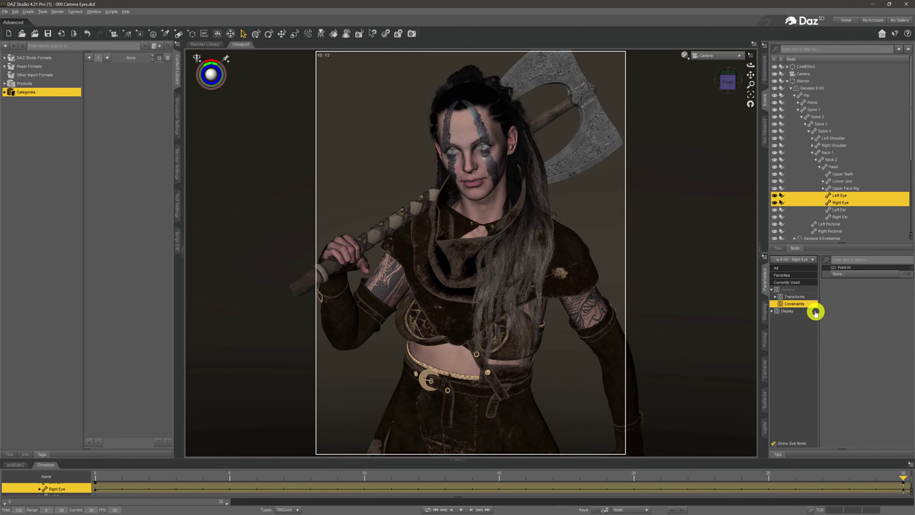
pyautogui.click(858, 271)
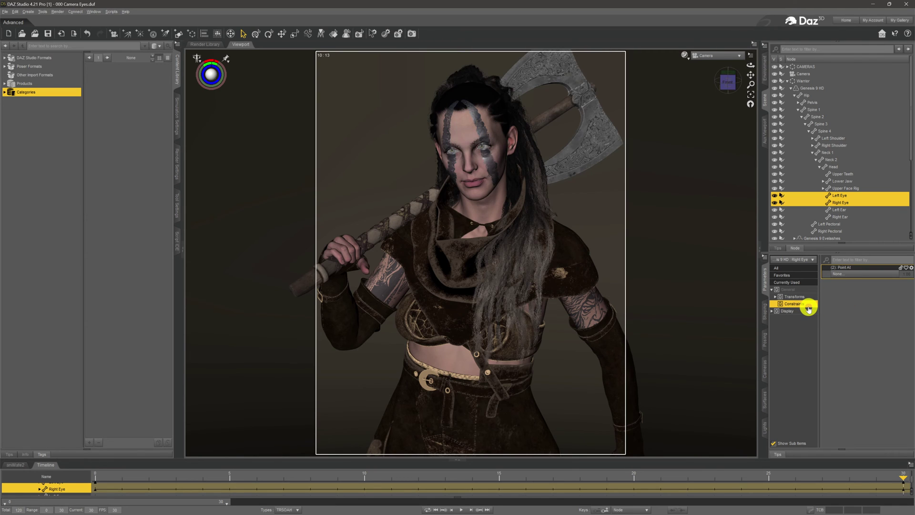
pyautogui.click(862, 276)
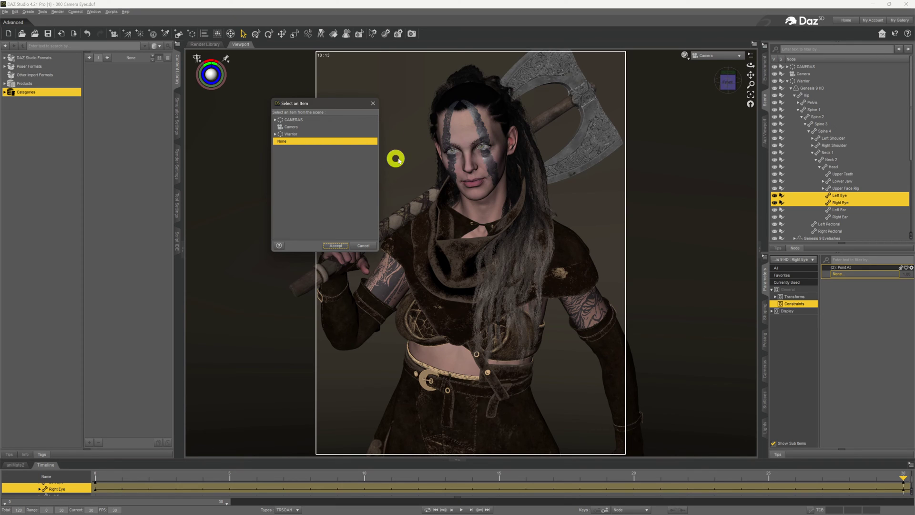
pyautogui.click(313, 128)
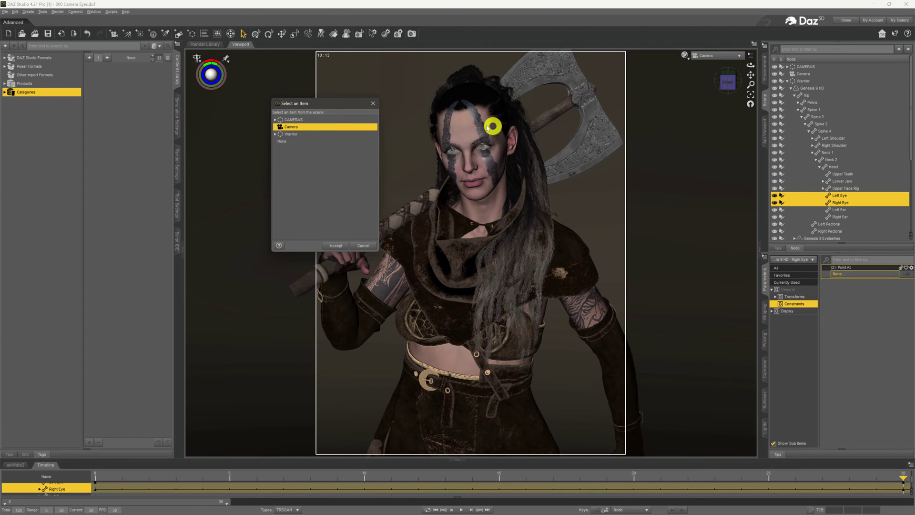
pyautogui.click(332, 246)
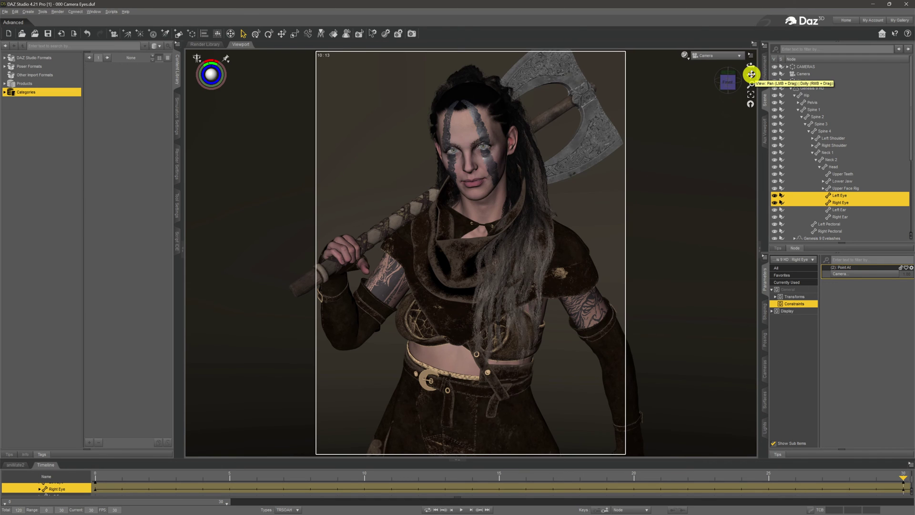
# Test the eyes' tracking by panning, dollying and orbiting the camera around the warrior, undoing the camera moves.
pyautogui.moveTo(752, 75)
pyautogui.mouseDown()
pyautogui.moveTo(744, 76)
pyautogui.moveTo(752, 82)
pyautogui.moveTo(751, 50)
pyautogui.moveTo(750, 96)
pyautogui.moveTo(755, 79)
pyautogui.mouseUp()
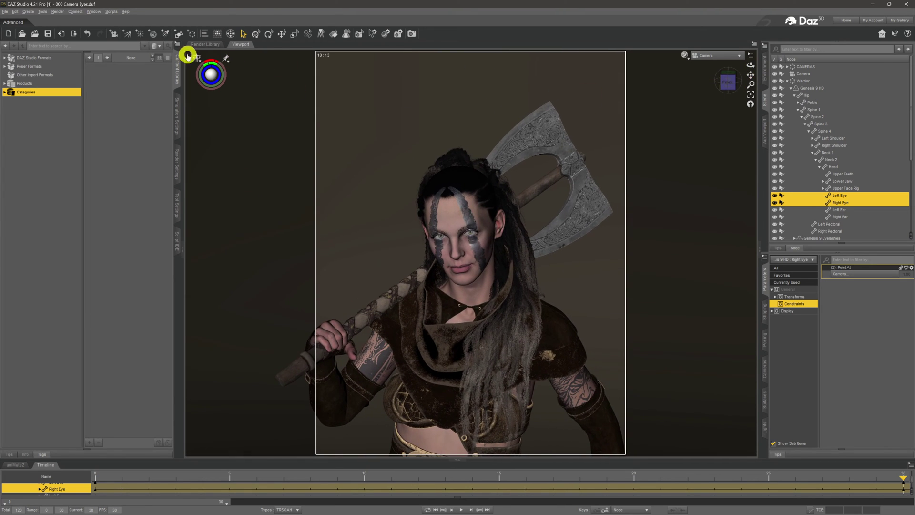
pyautogui.click(90, 34)
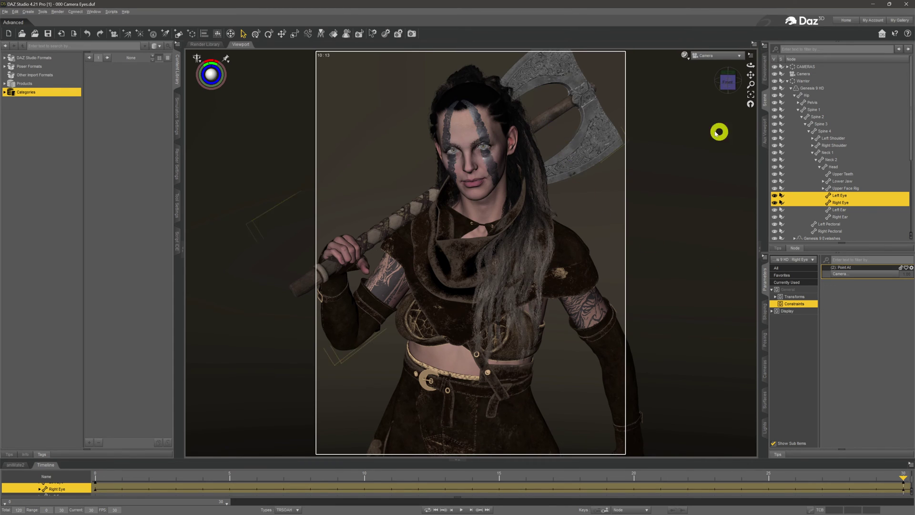
pyautogui.moveTo(747, 75); pyautogui.dragTo(575, 173)
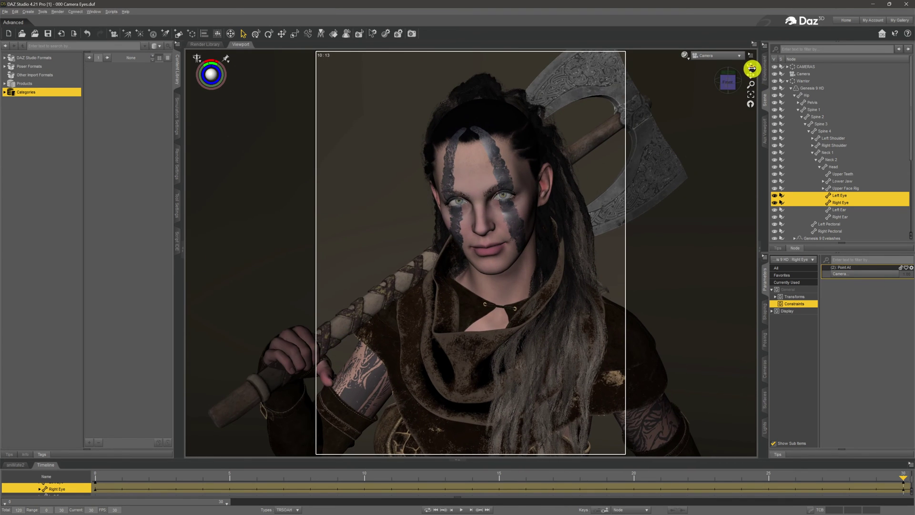
pyautogui.moveTo(746, 67)
pyautogui.mouseDown()
pyautogui.moveTo(734, 85)
pyautogui.moveTo(746, 70)
pyautogui.mouseUp()
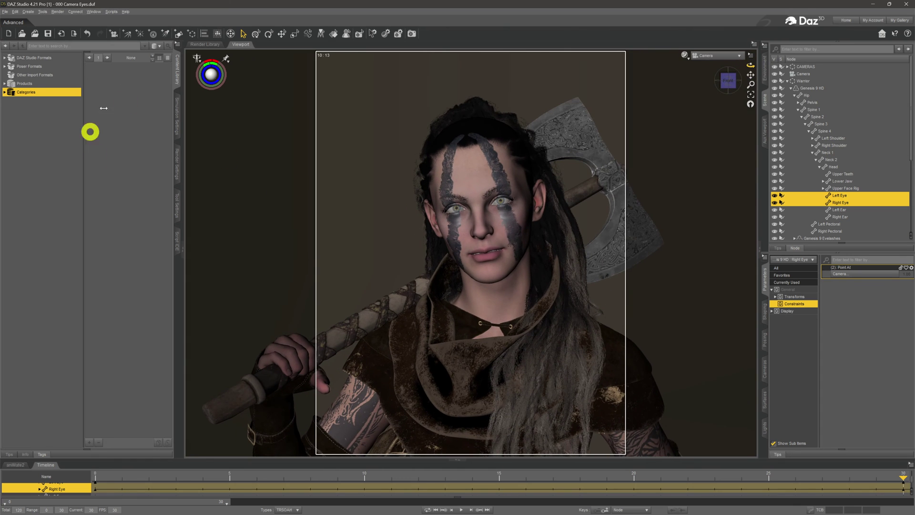
pyautogui.click(89, 34)
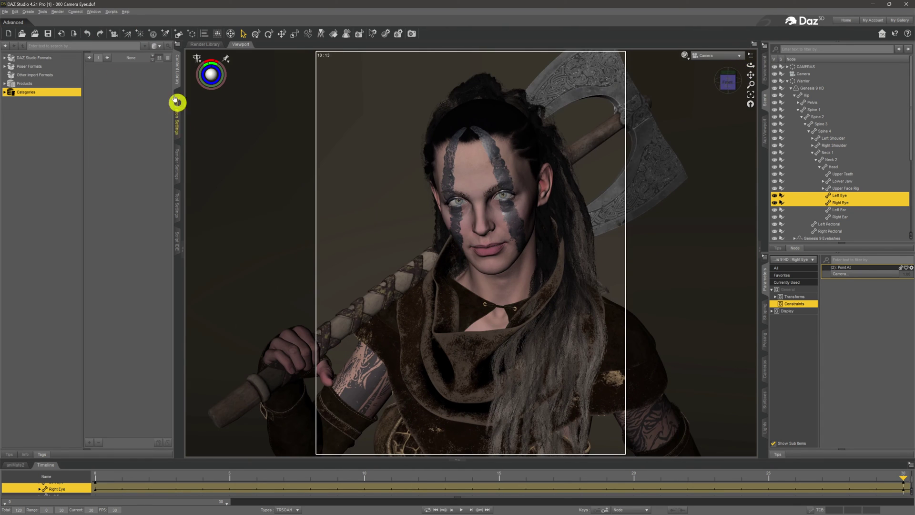
pyautogui.click(90, 36)
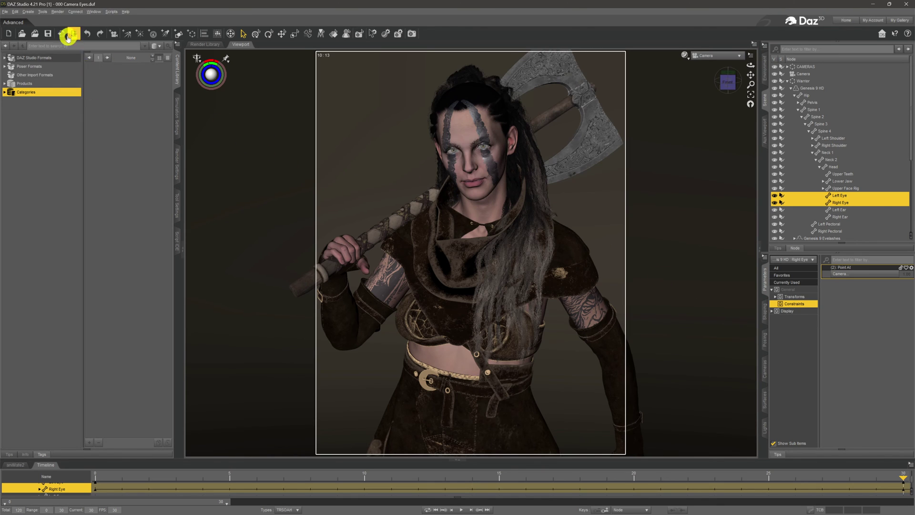
# Create a sphere primitive at the world center with a diameter of 4 inches.
pyautogui.click(29, 11)
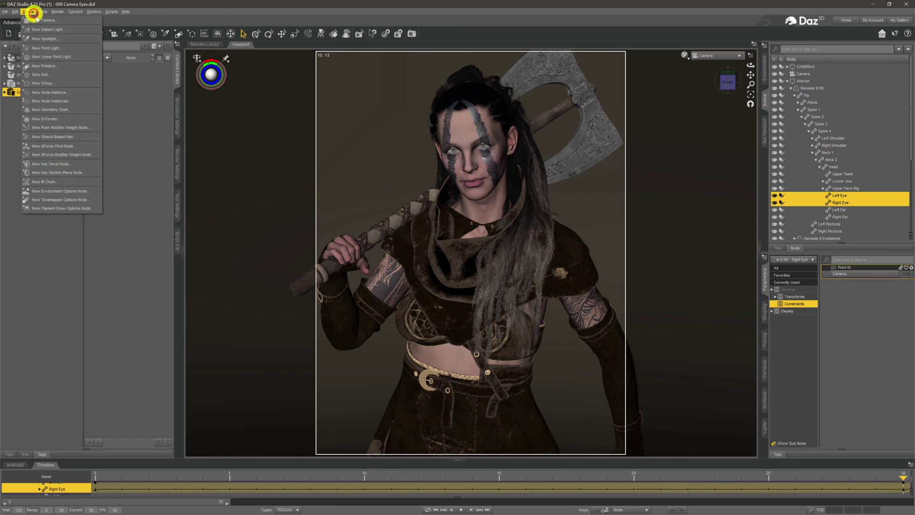
pyautogui.click(65, 67)
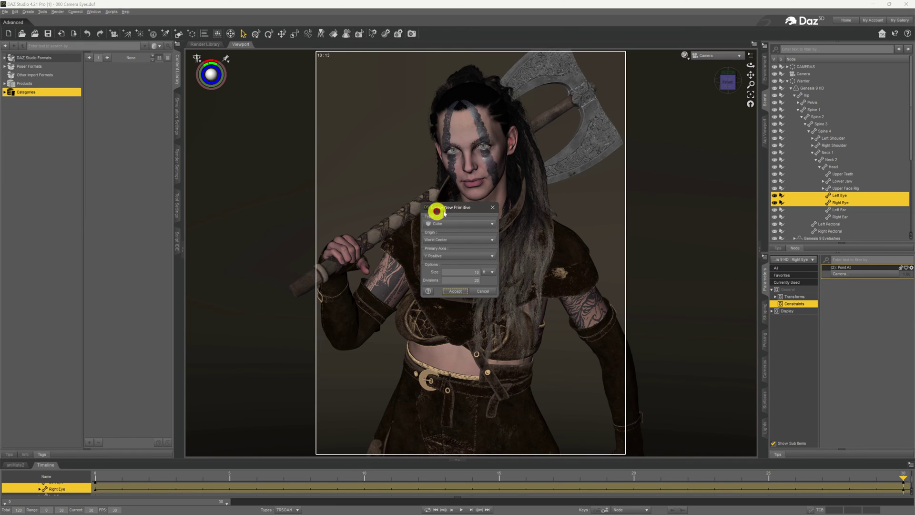
pyautogui.click(476, 220)
pyautogui.click(467, 248)
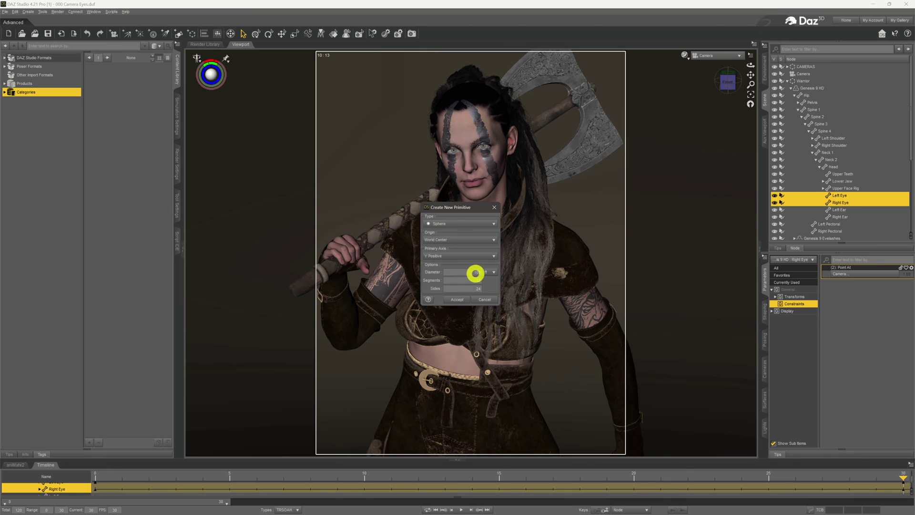
pyautogui.click(487, 272)
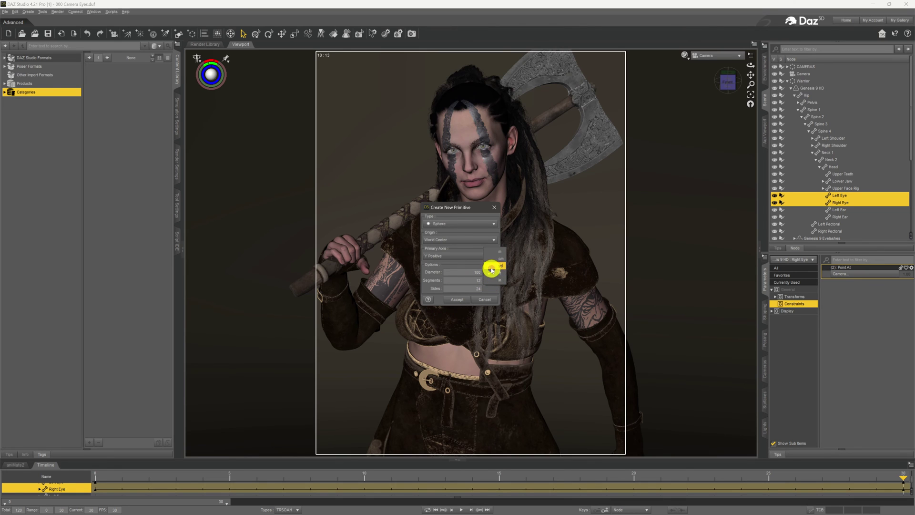
pyautogui.click(495, 279)
pyautogui.click(478, 273)
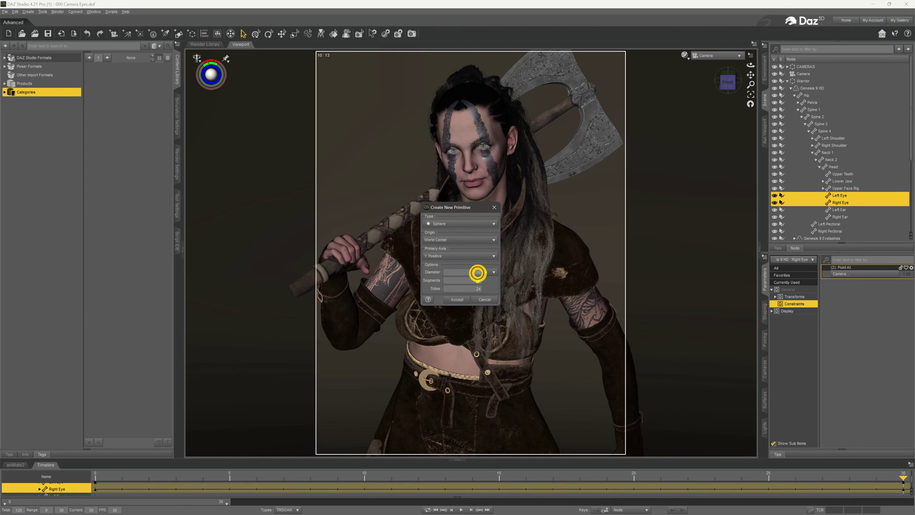
pyautogui.click(495, 287)
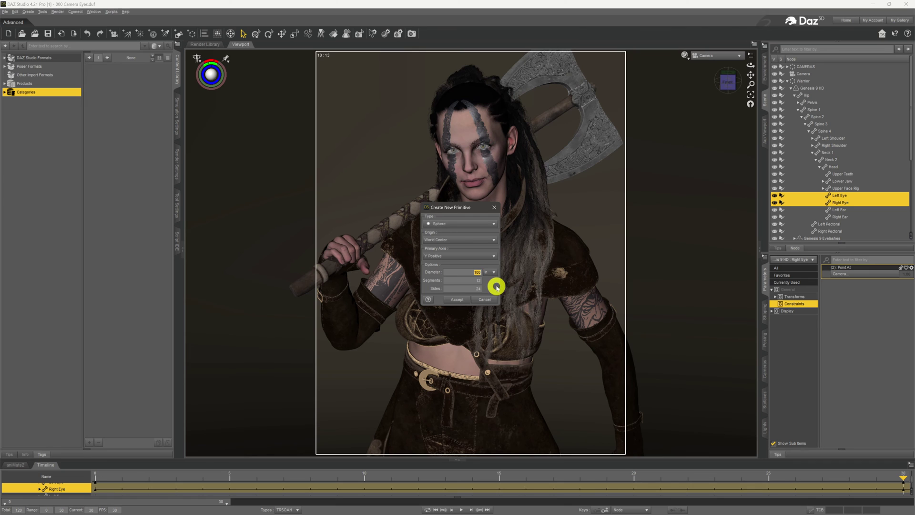
pyautogui.write('4')
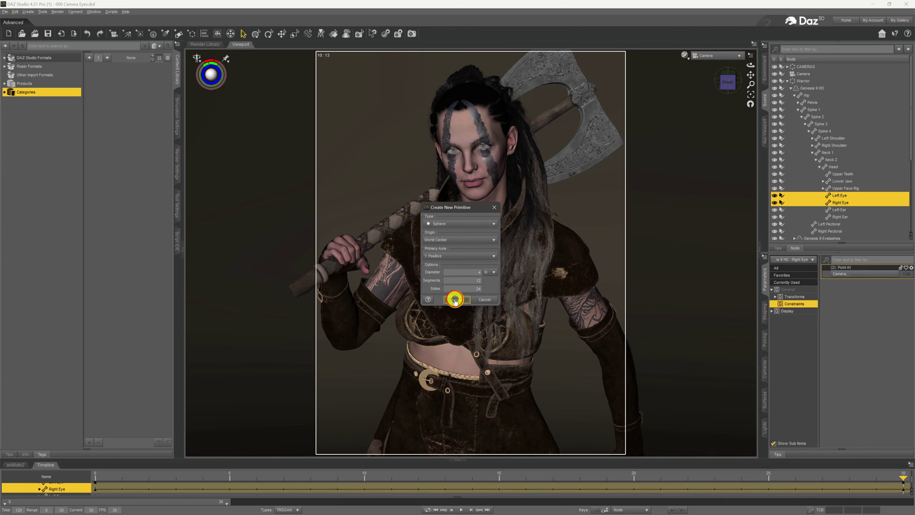
pyautogui.click(455, 299)
# Switch the viewport to Perspective View and select the sphere at the warrior's feet.
pyautogui.click(709, 56)
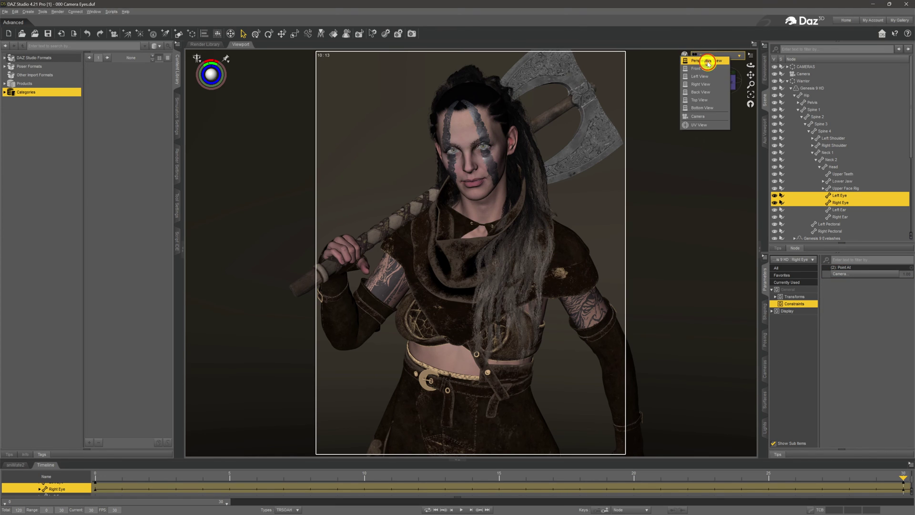
pyautogui.click(707, 62)
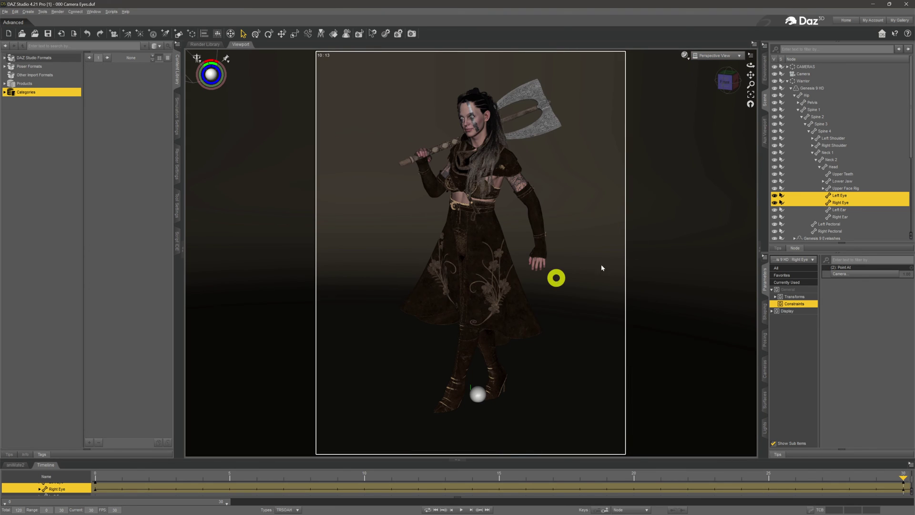
pyautogui.scroll(-3, 678, 174)
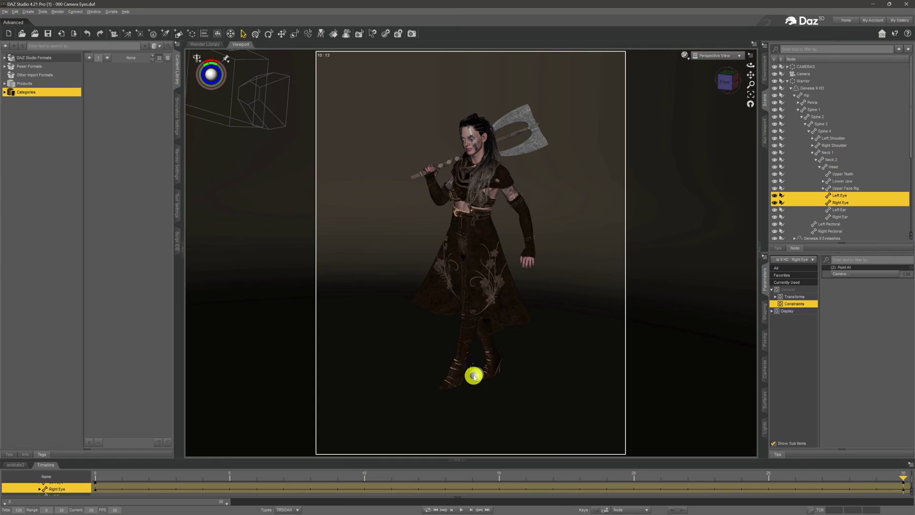
pyautogui.click(474, 376)
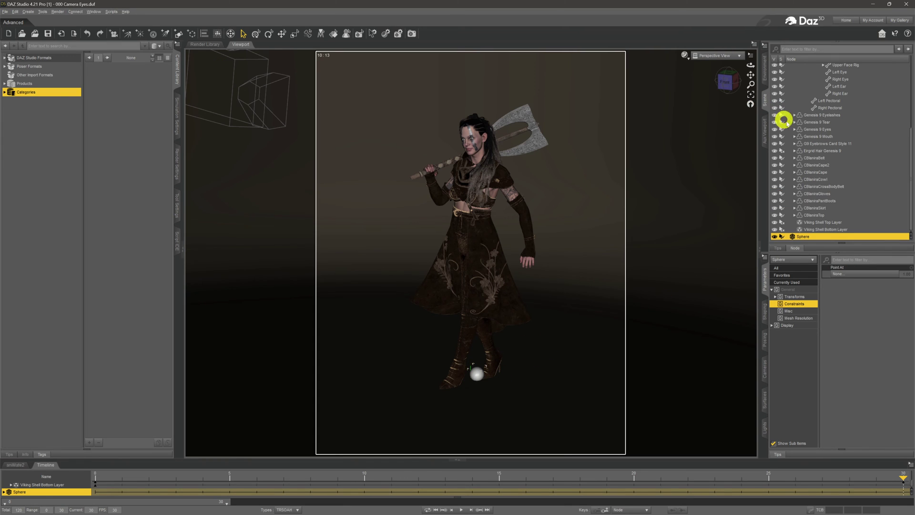
# Move the sphere up to the warrior's head height and adjust its X Translate so it sits beside her face in Camera view.
pyautogui.click(282, 34)
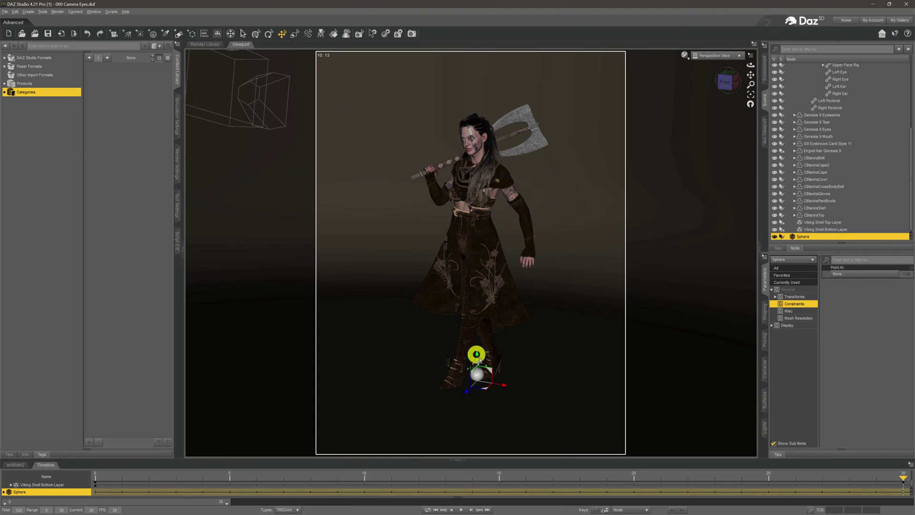
pyautogui.moveTo(489, 371); pyautogui.dragTo(371, 139)
pyautogui.click(723, 58)
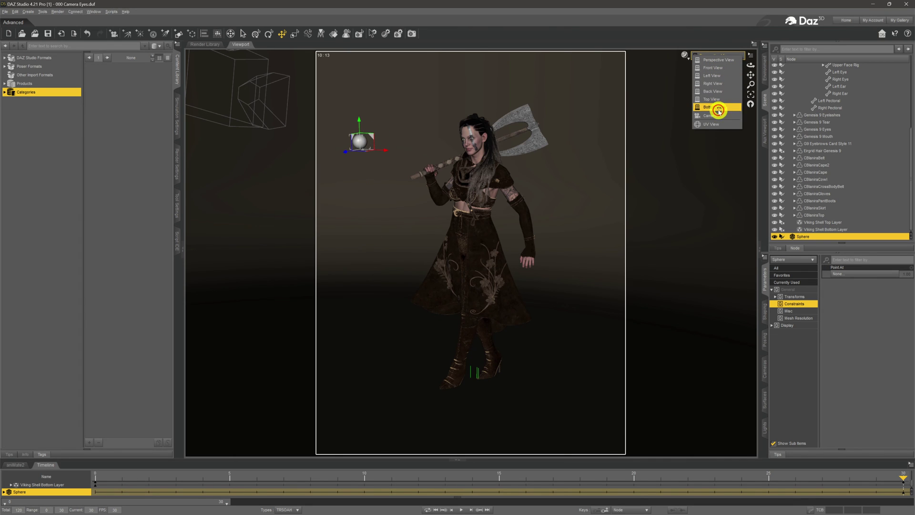
pyautogui.click(719, 107)
pyautogui.click(792, 296)
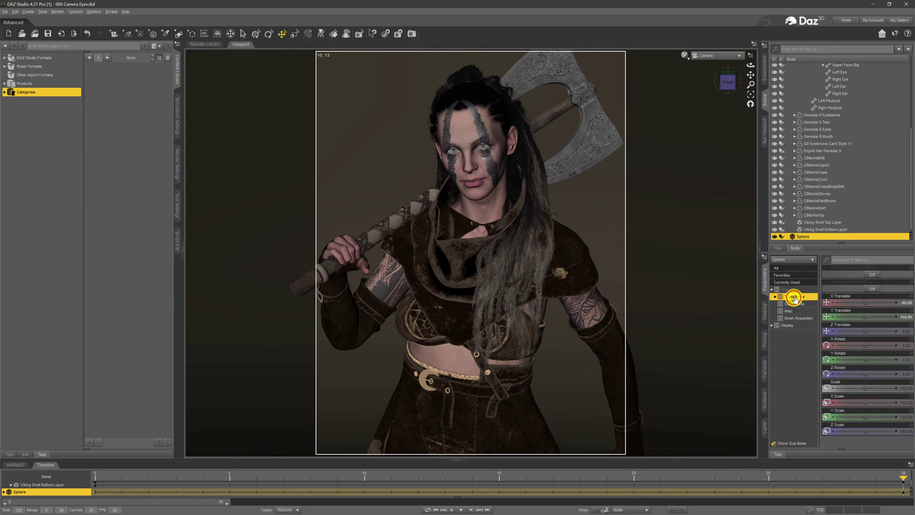
pyautogui.moveTo(870, 303); pyautogui.dragTo(871, 303)
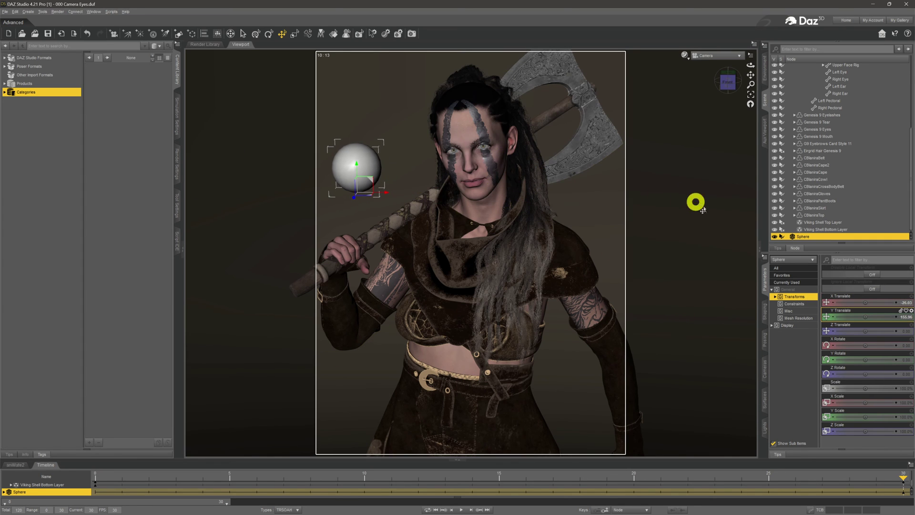
# Set the Point At constraint of both the Left Eye and Right Eye bones to Sphere.
pyautogui.scroll(2, 853, 178)
pyautogui.scroll(1, 856, 178)
pyautogui.click(864, 113)
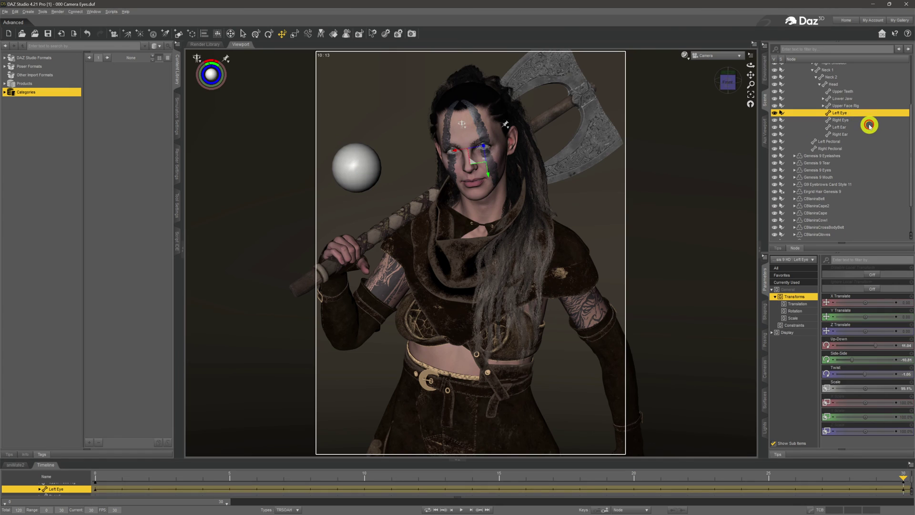
pyautogui.keyDown('ctrl'); pyautogui.click(864, 124); pyautogui.keyUp('ctrl')
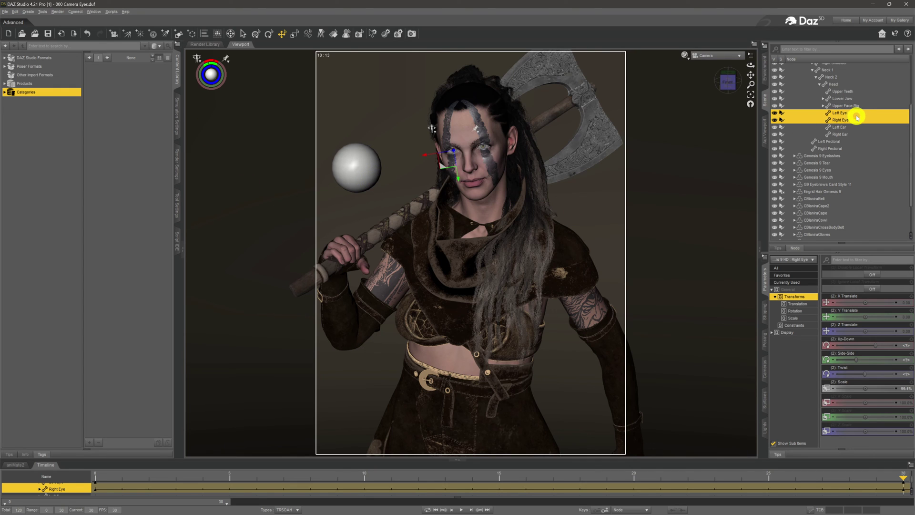
pyautogui.click(798, 326)
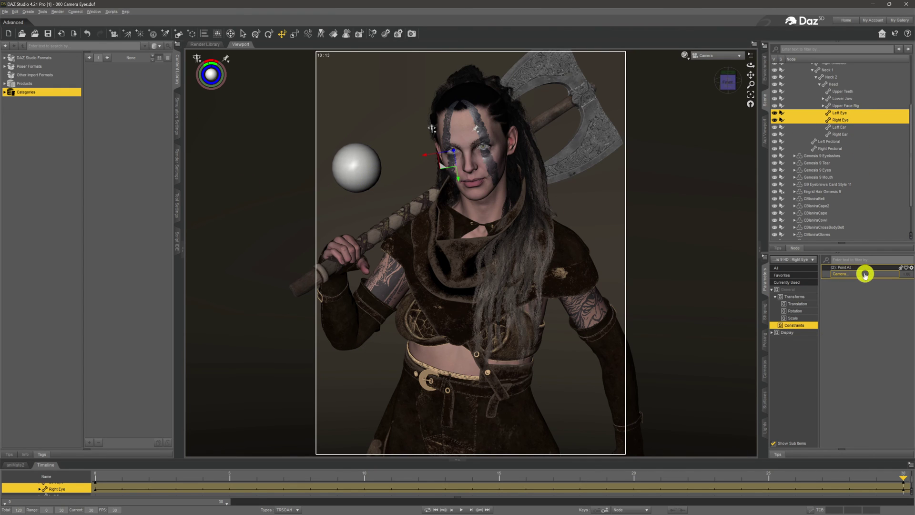
pyautogui.click(865, 276)
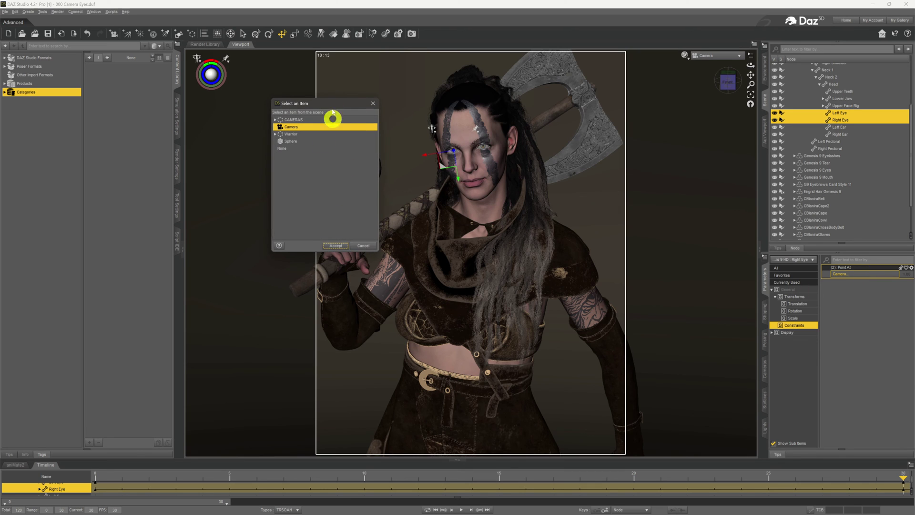
pyautogui.moveTo(329, 108); pyautogui.dragTo(195, 102)
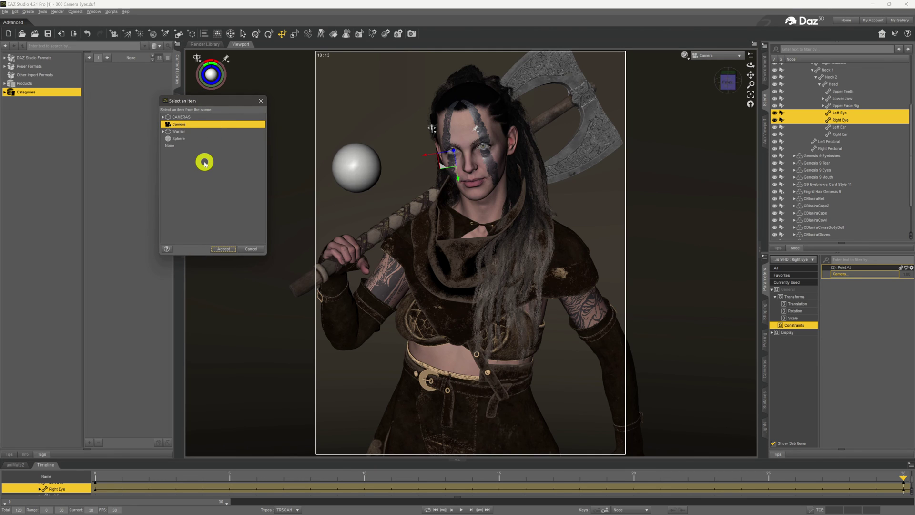
pyautogui.click(173, 146)
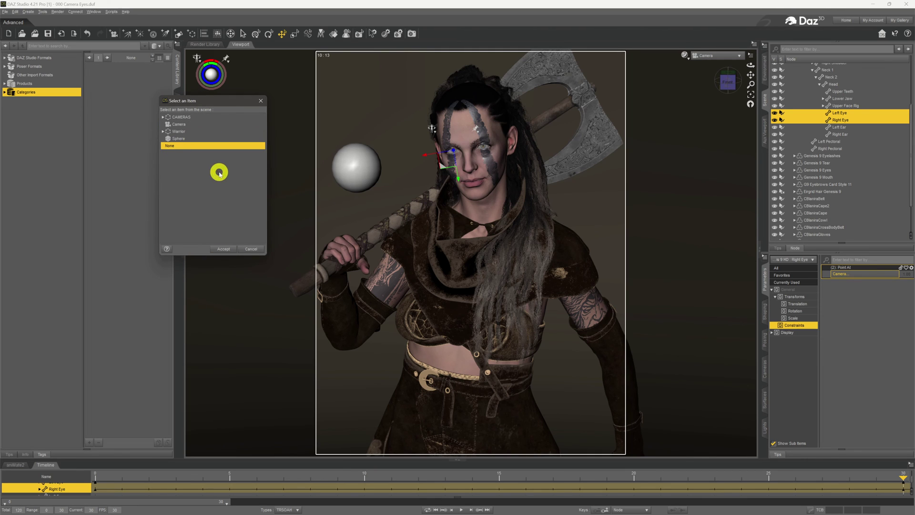
pyautogui.click(212, 124)
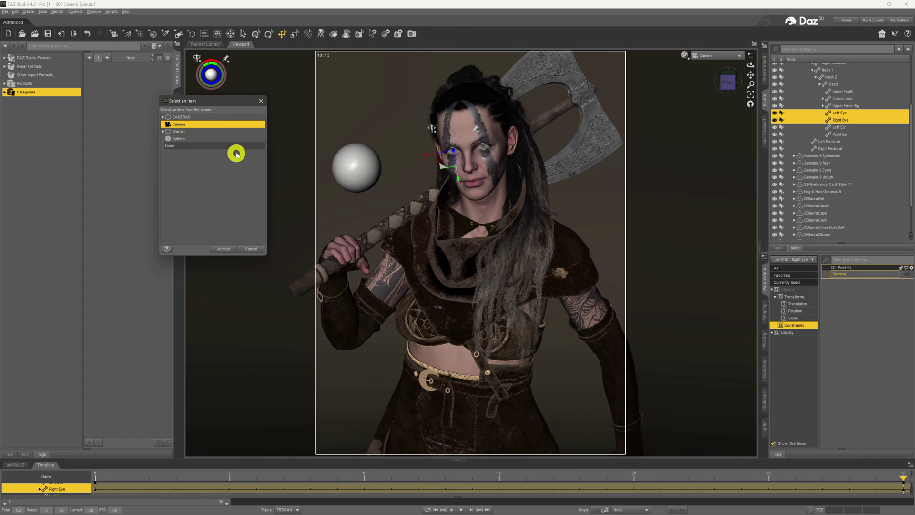
pyautogui.click(201, 138)
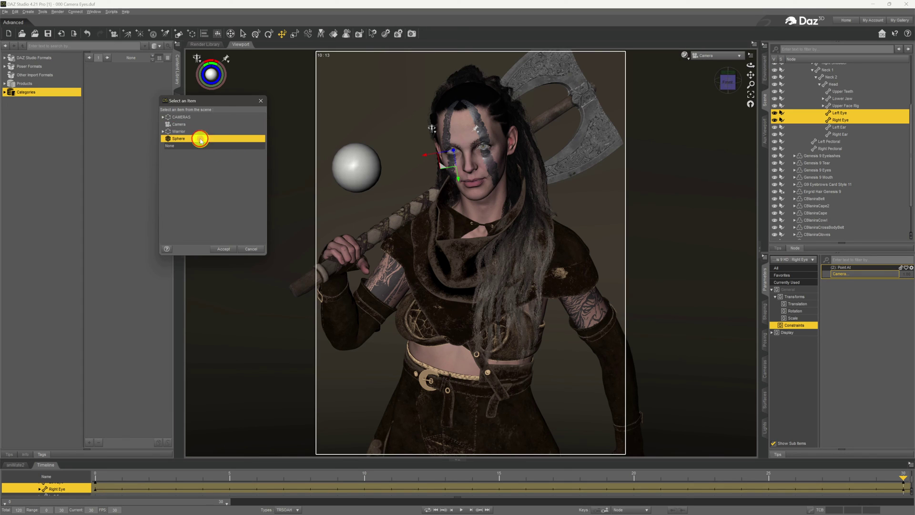
pyautogui.click(223, 251)
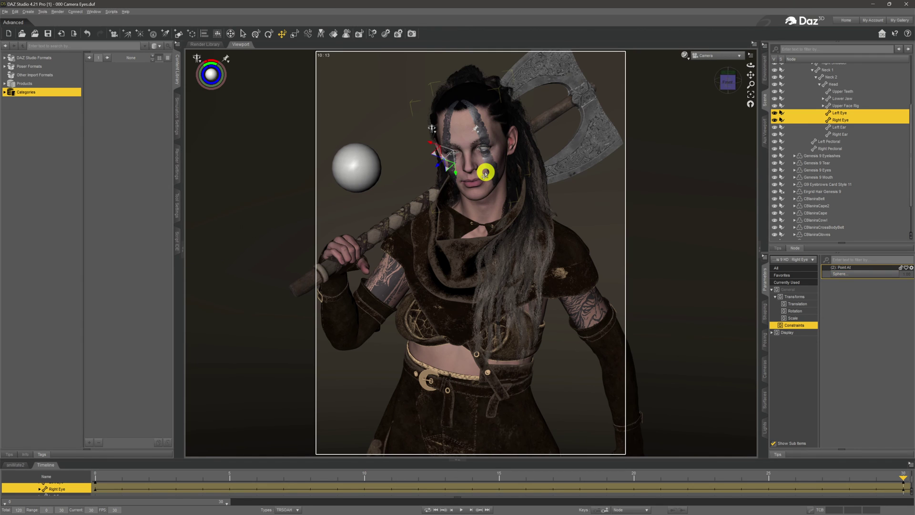
# Move the sphere around both sides of the warrior's head to test whether her eyes track it.
pyautogui.click(351, 168)
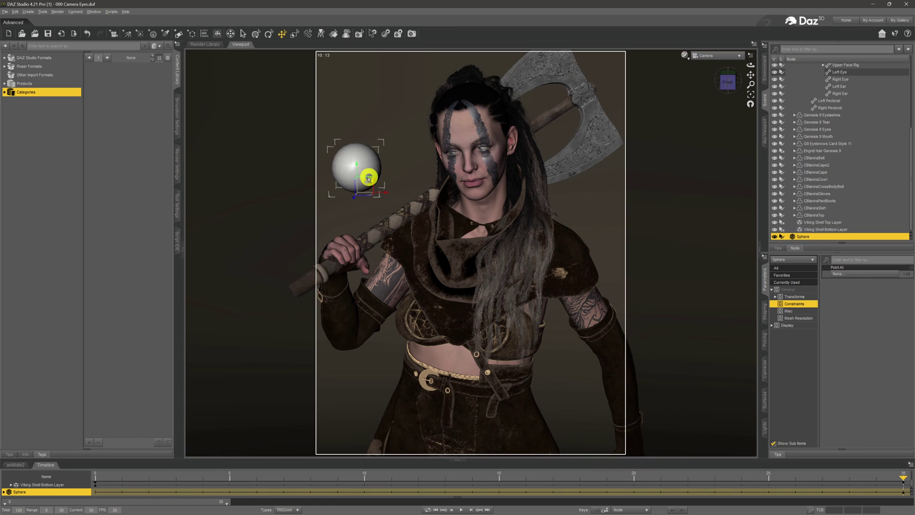
pyautogui.moveTo(369, 180); pyautogui.dragTo(512, 113)
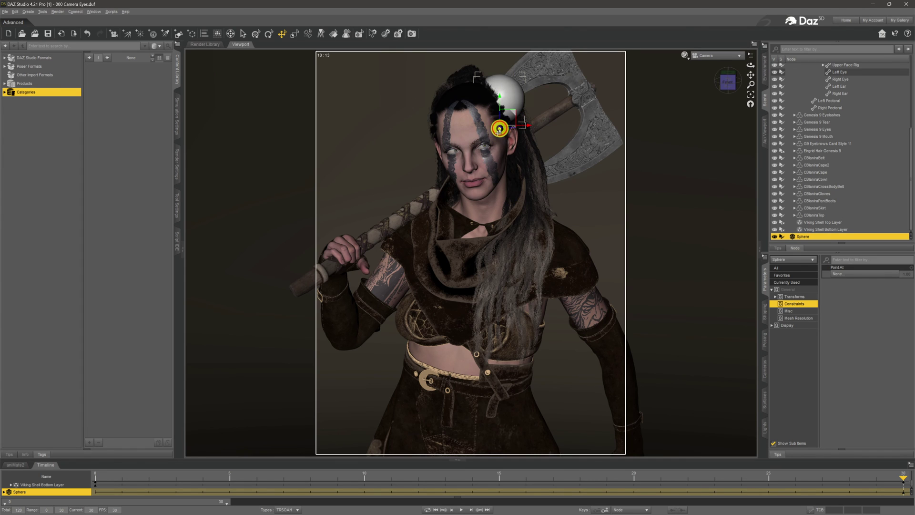
pyautogui.moveTo(499, 129)
pyautogui.mouseDown()
pyautogui.moveTo(476, 159)
pyautogui.moveTo(473, 208)
pyautogui.moveTo(655, 133)
pyautogui.moveTo(650, 121)
pyautogui.moveTo(660, 139)
pyautogui.mouseUp()
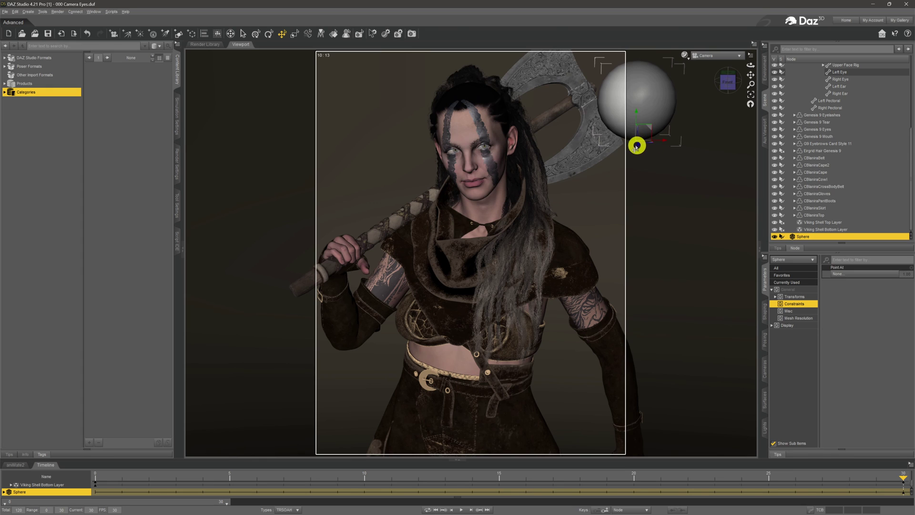
pyautogui.moveTo(638, 143); pyautogui.dragTo(686, 204)
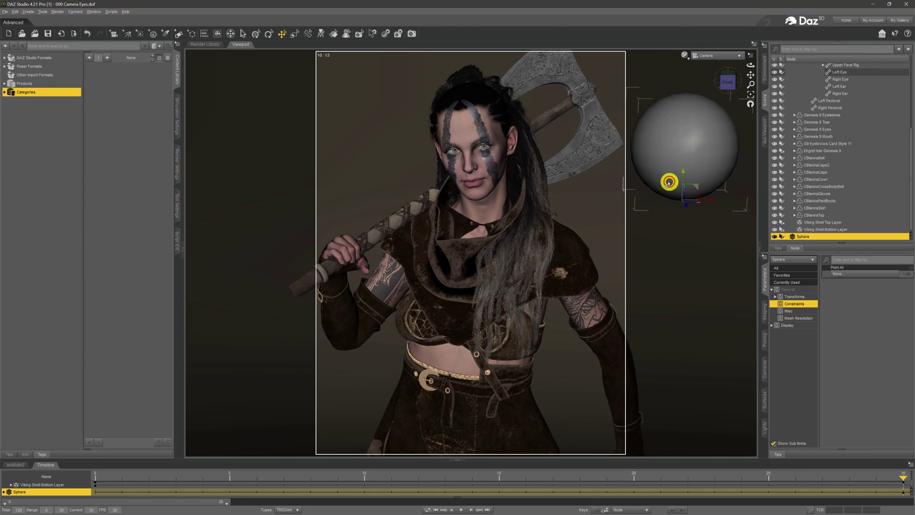
pyautogui.moveTo(697, 188); pyautogui.dragTo(280, 176)
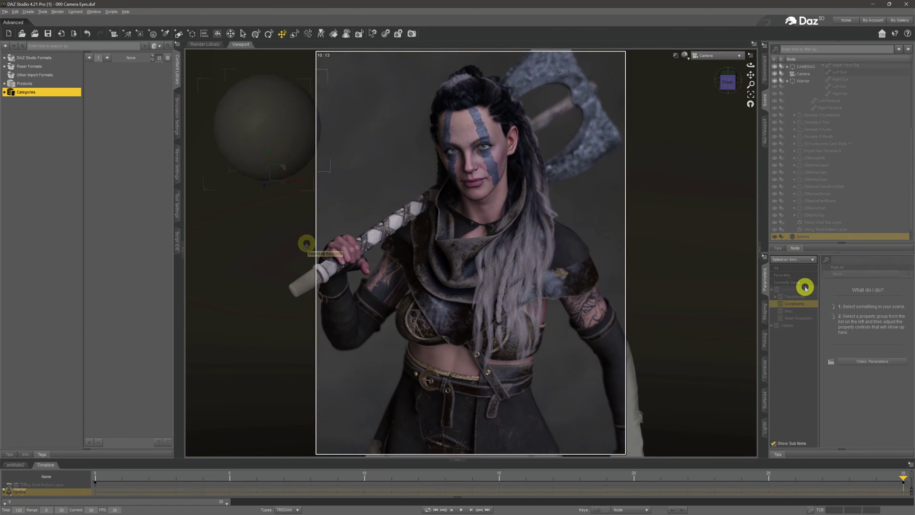